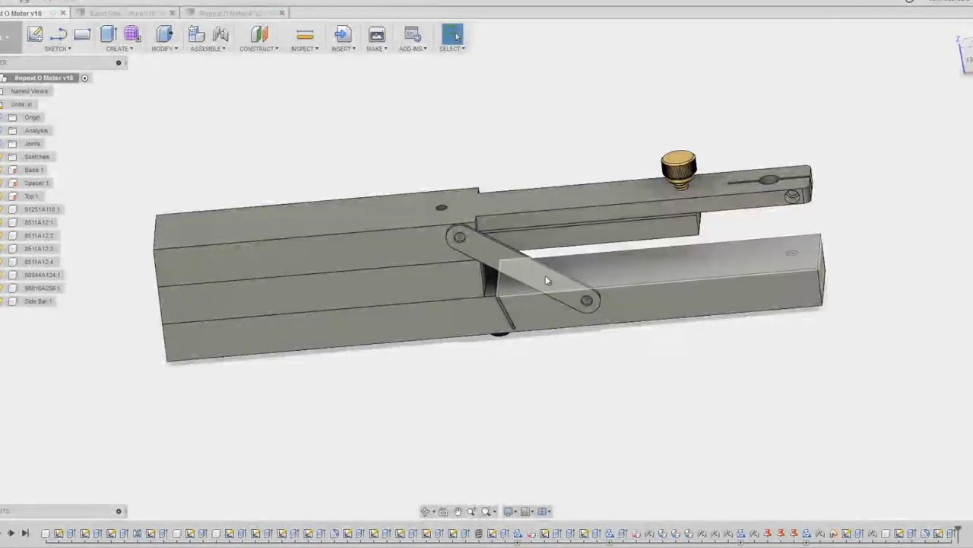
Orbit the Repeat O Meter v18 assembly to see its underside and holes.
shift+middle_drag(545, 275, 507, 204)
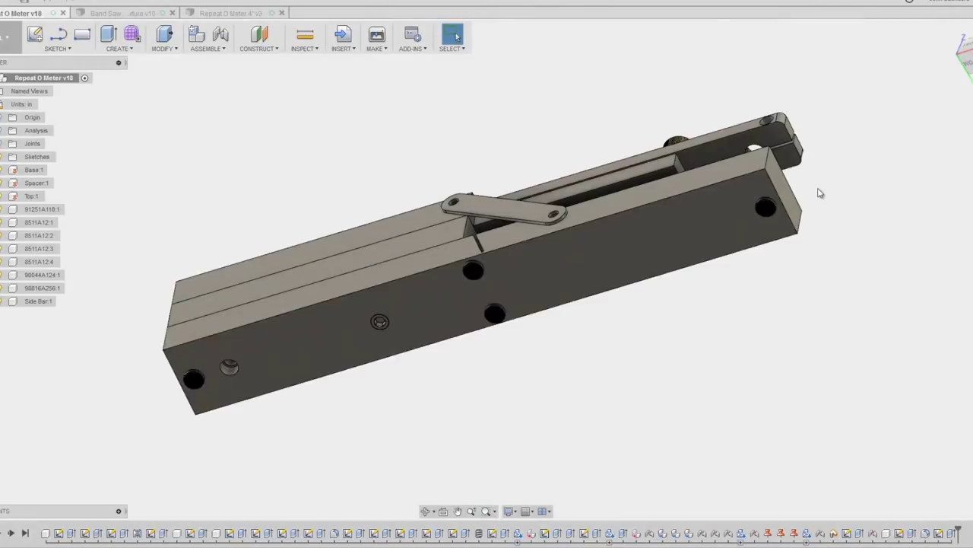
click(194, 380)
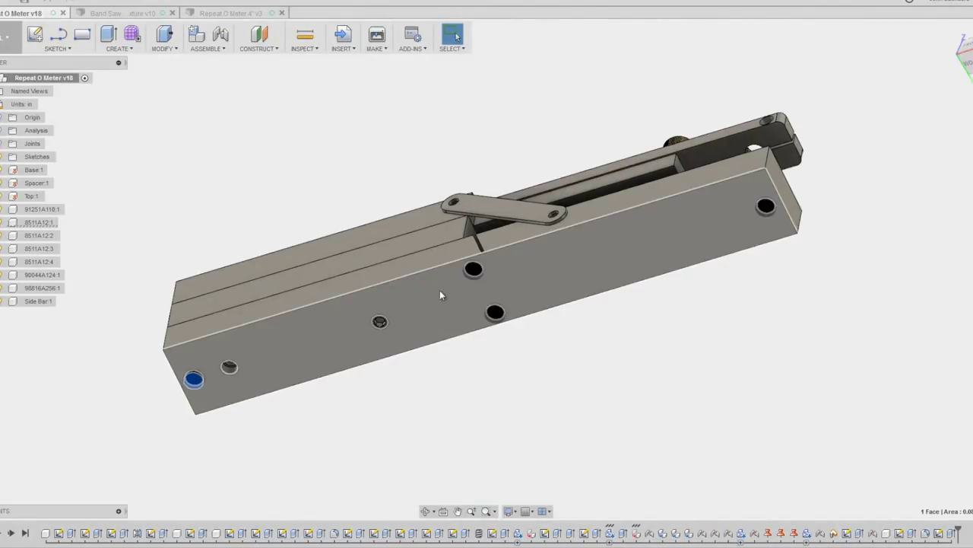
ctrl+click(473, 271)
ctrl+click(494, 314)
shift+middle_drag(560, 358, 533, 366)
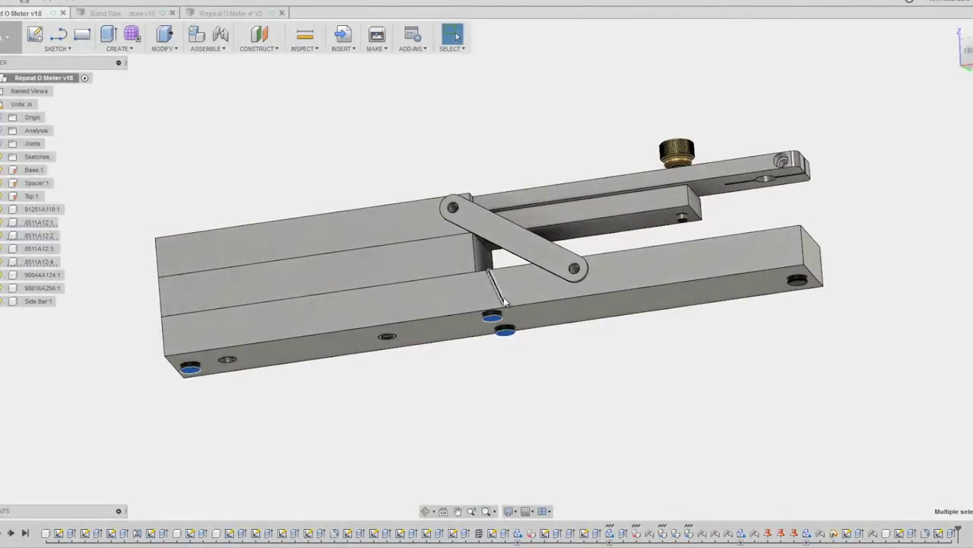
click(765, 346)
shift+middle_drag(764, 346, 773, 306)
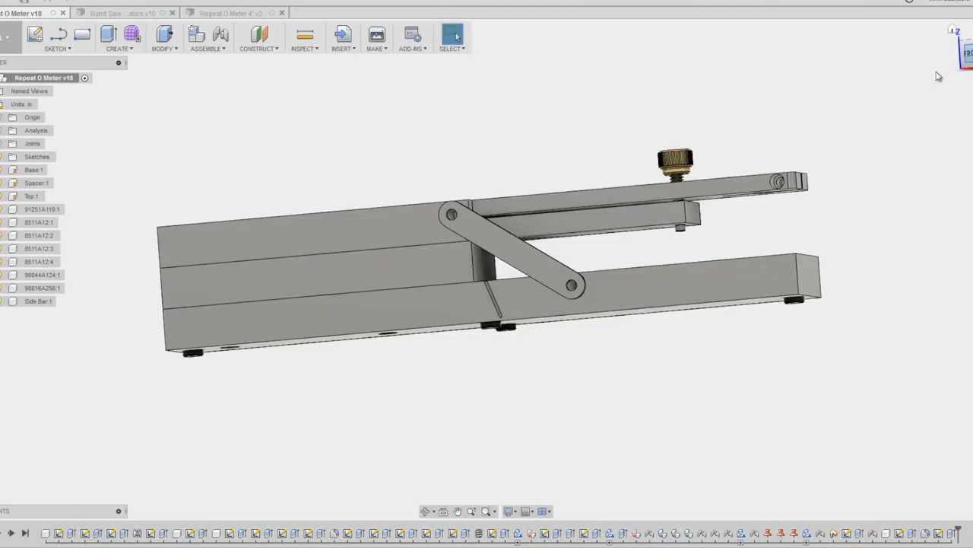
click(964, 54)
drag(772, 116, 840, 241)
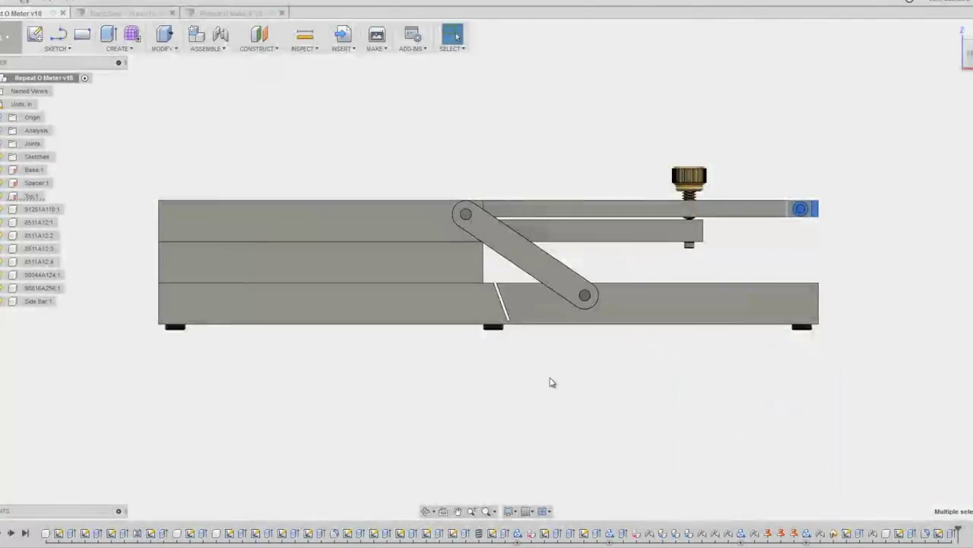
shift+middle_drag(550, 382, 524, 356)
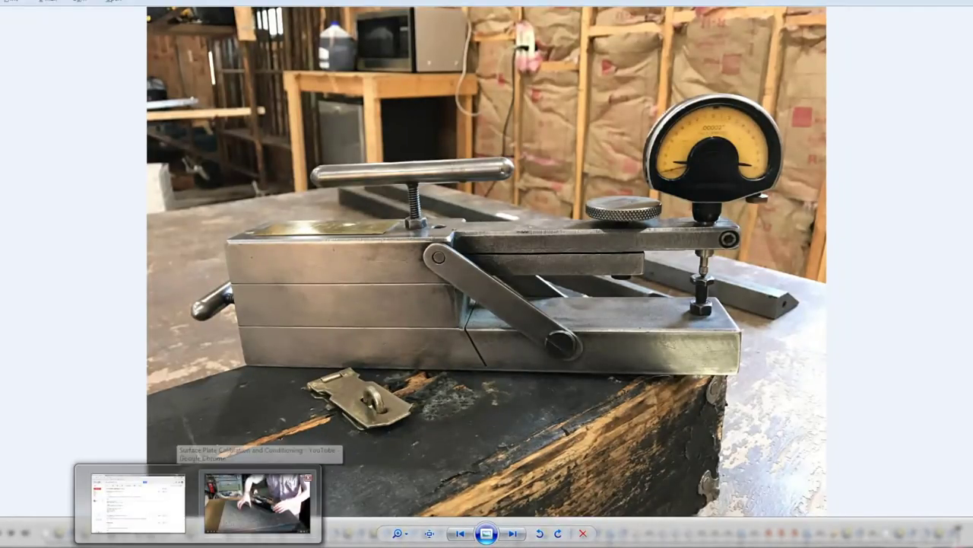
Switch from the gauge photo to the Google micrometer-to-inch converter in Chrome.
key(alt+Tab)
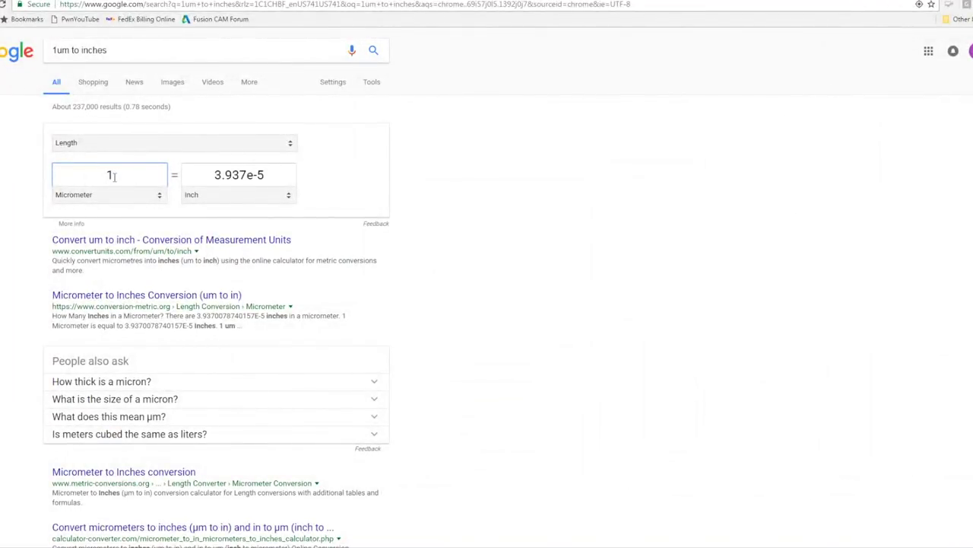
Convert 10 micrometers to inches (0.000393701) and highlight the Repeat-O-Meter's $1,531 price.
drag(211, 175, 278, 176)
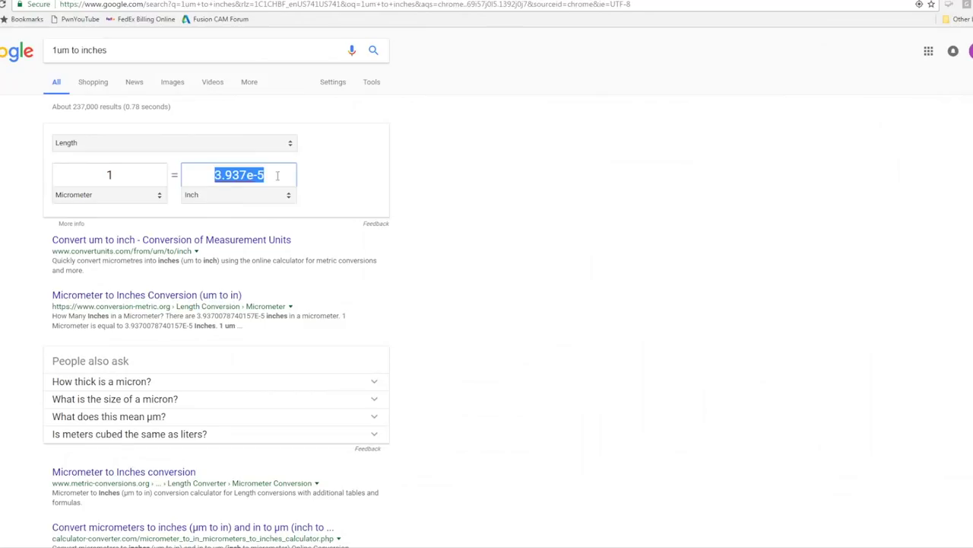
click(128, 177)
text(10)
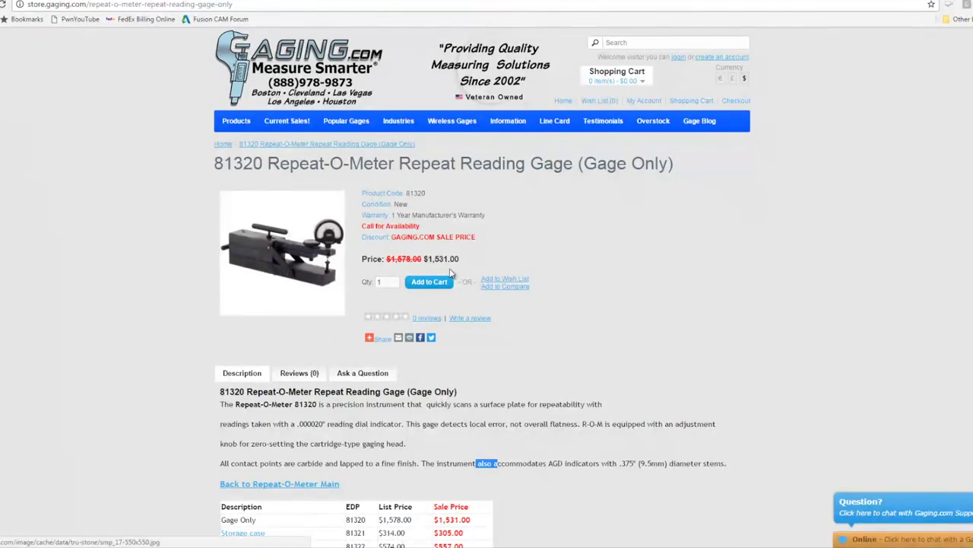
drag(432, 259, 456, 258)
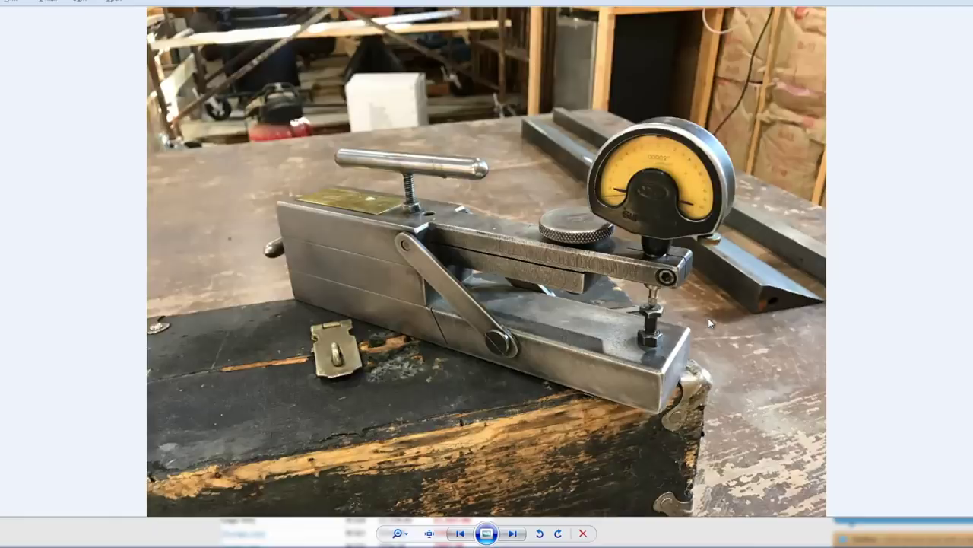
Step through the gauge photos to the side view with the blue calibration sticker.
key(Right)
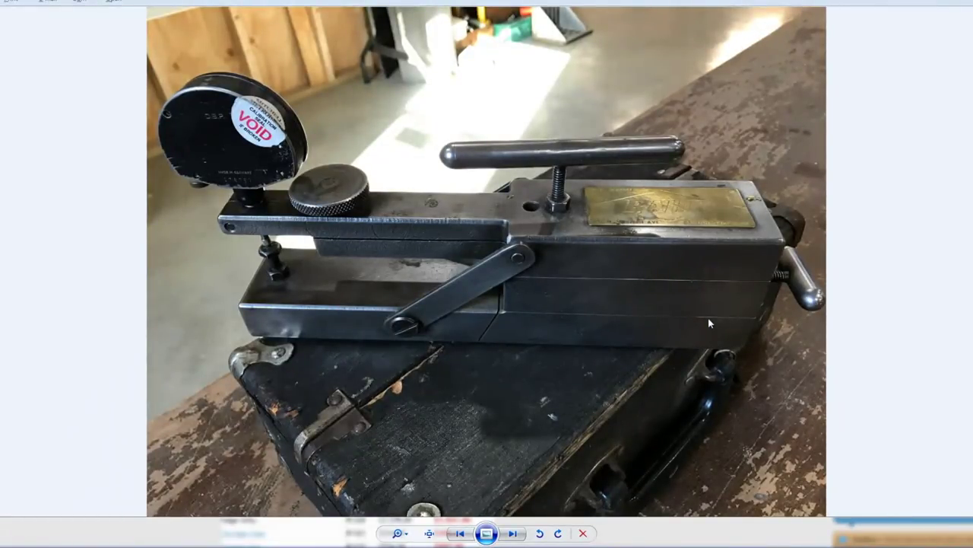
key(Right)
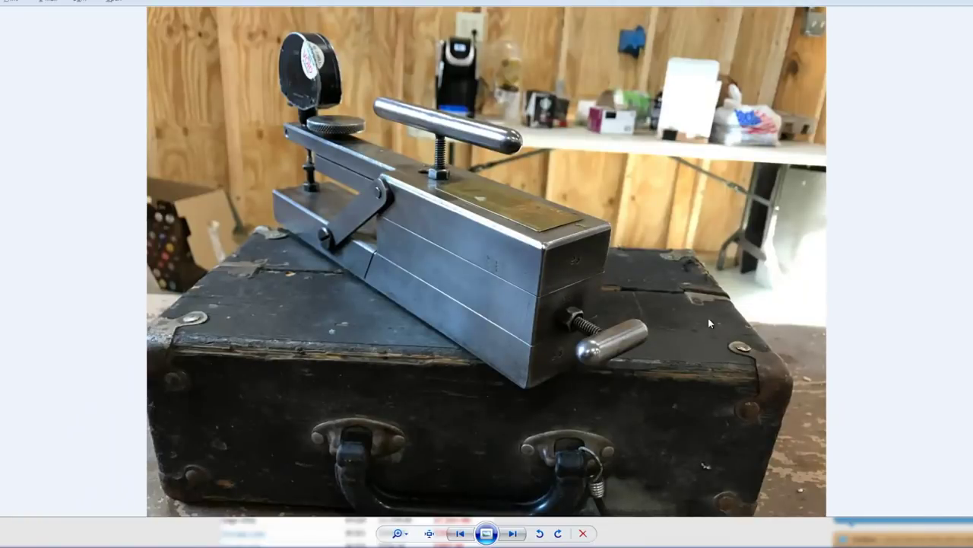
key(Right)
key(Right)
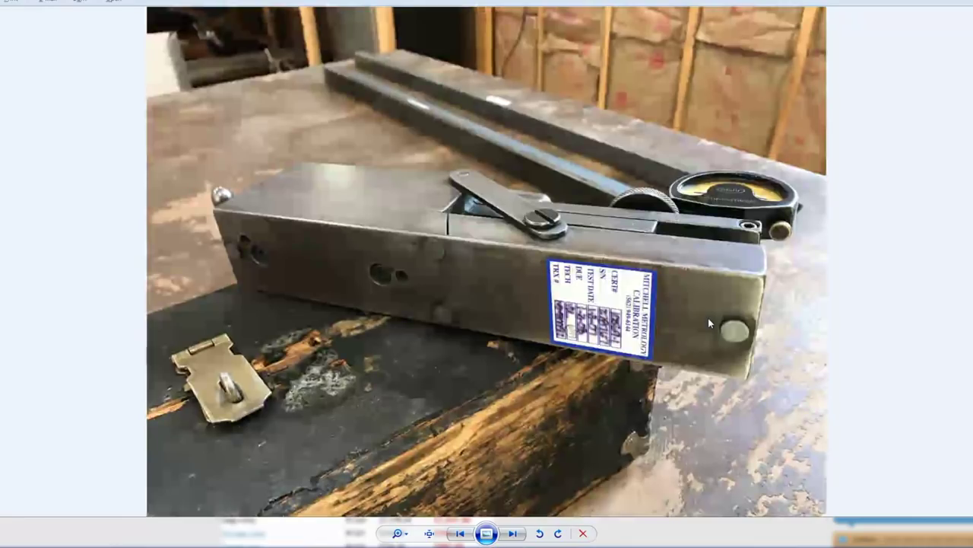
key(Right)
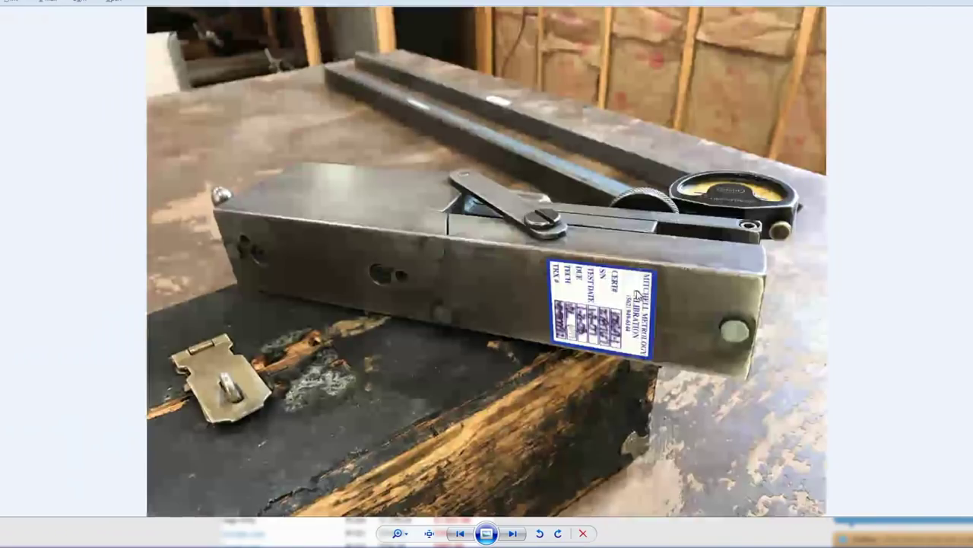
key(Right)
key(Right)
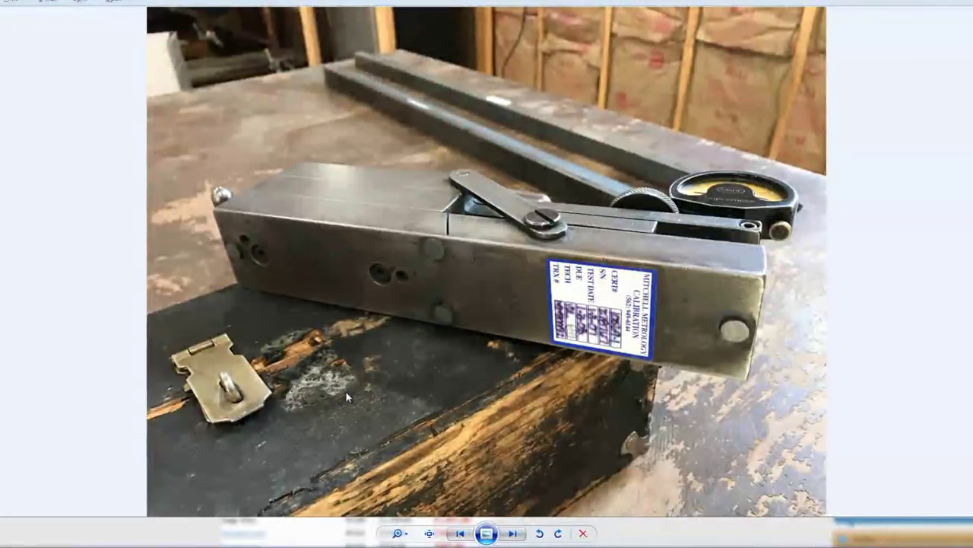
mouse_move(198, 545)
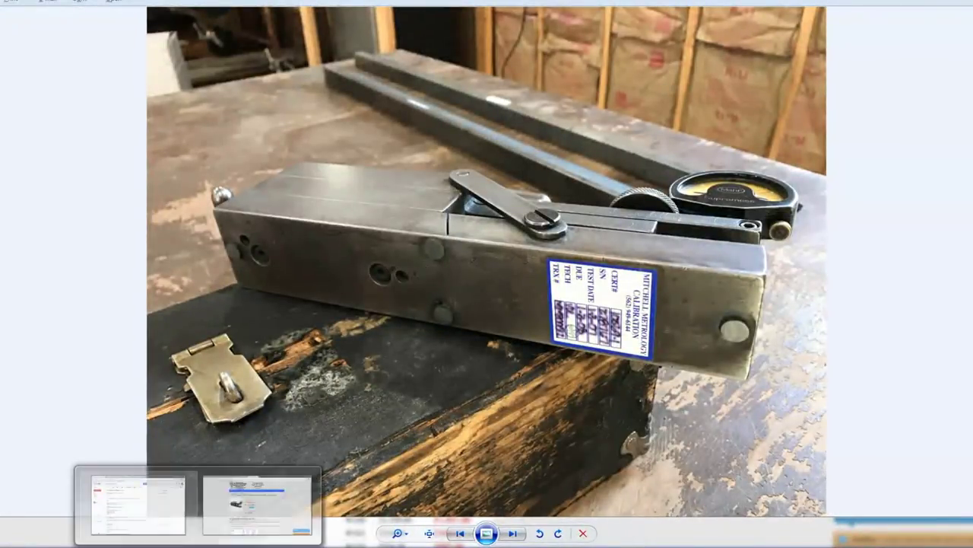
Bring the McMaster-Carr 8511A12 fixture support page forward from the taskbar preview.
click(257, 502)
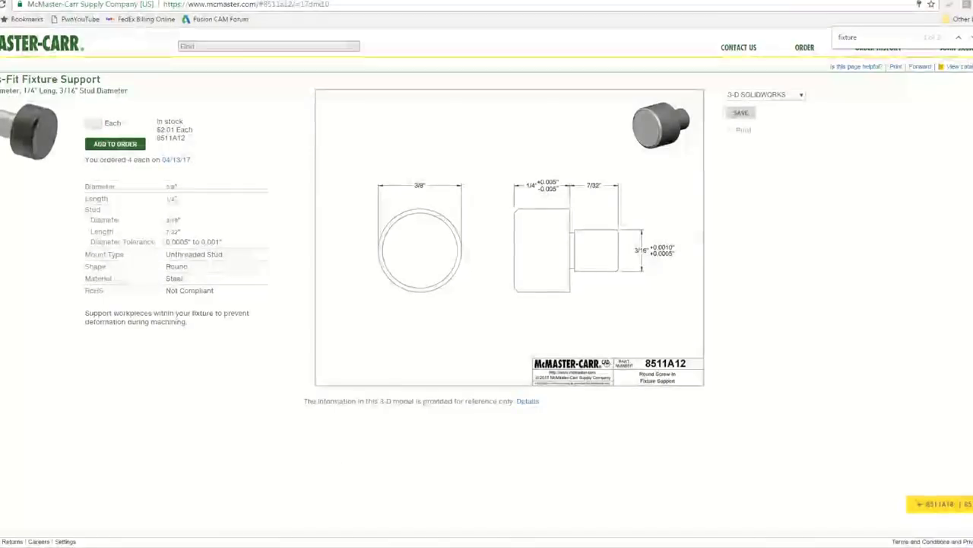
View McMaster email.jpg on 8511A12 hardening, then orbit the Fusion assembly to an angled view.
key(alt+Tab)
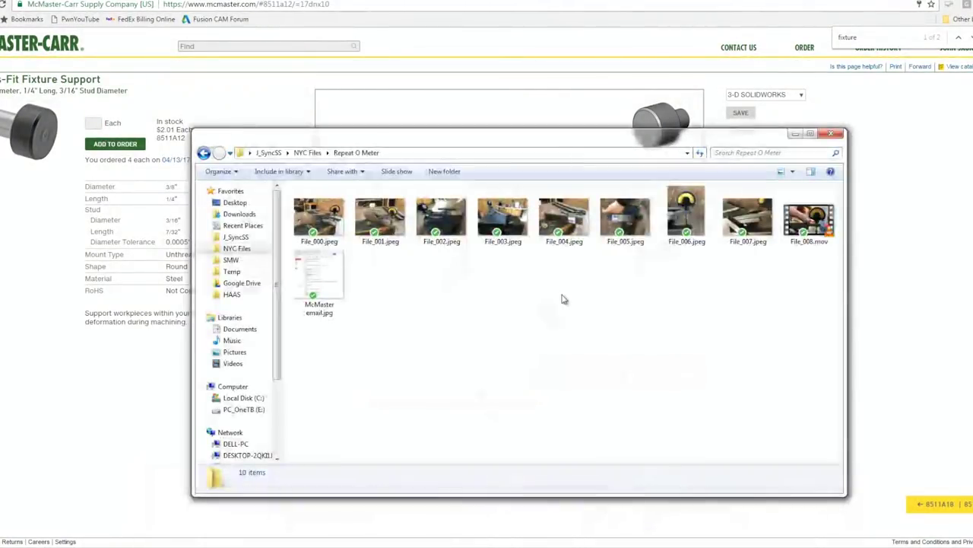
click(308, 270)
double_click(308, 270)
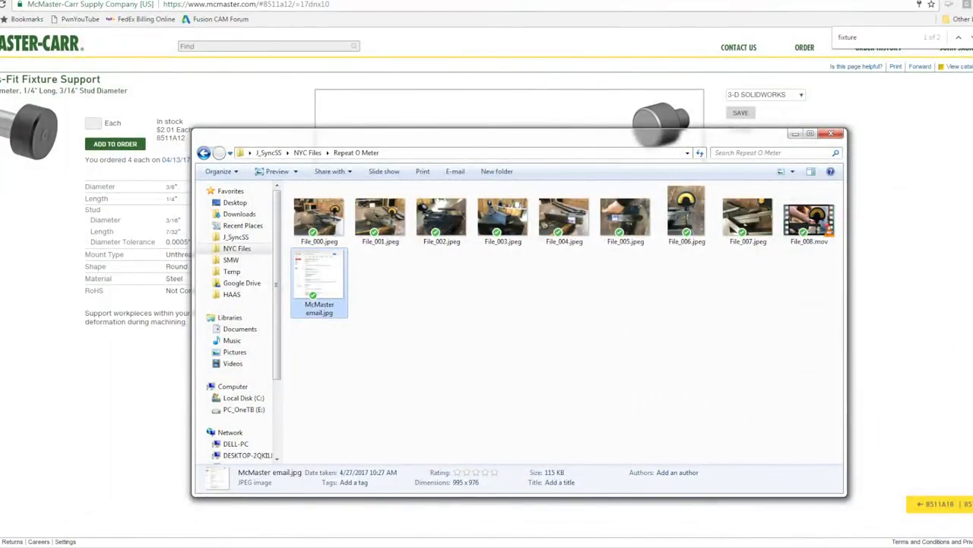
key(alt+F4)
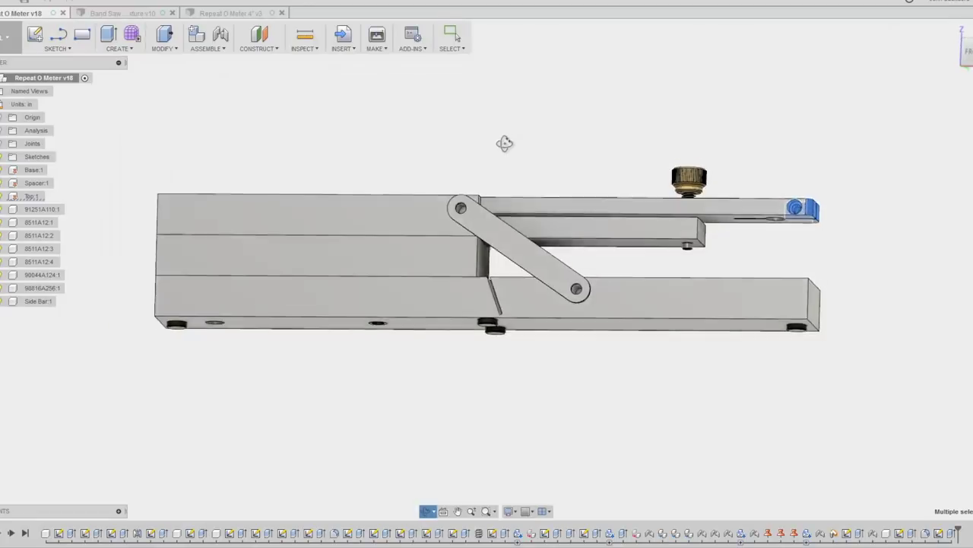
shift+middle_drag(504, 145, 536, 354)
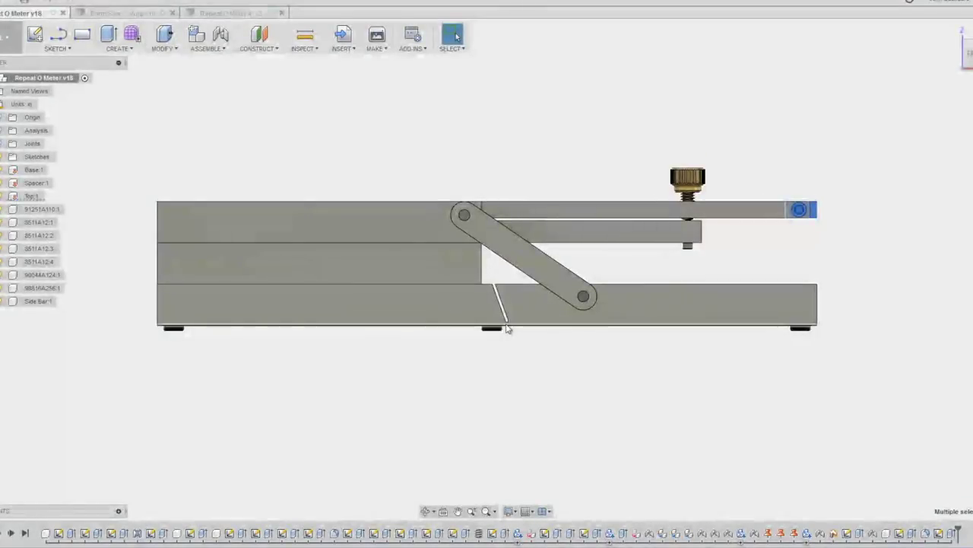
scroll(498, 306, up, 5)
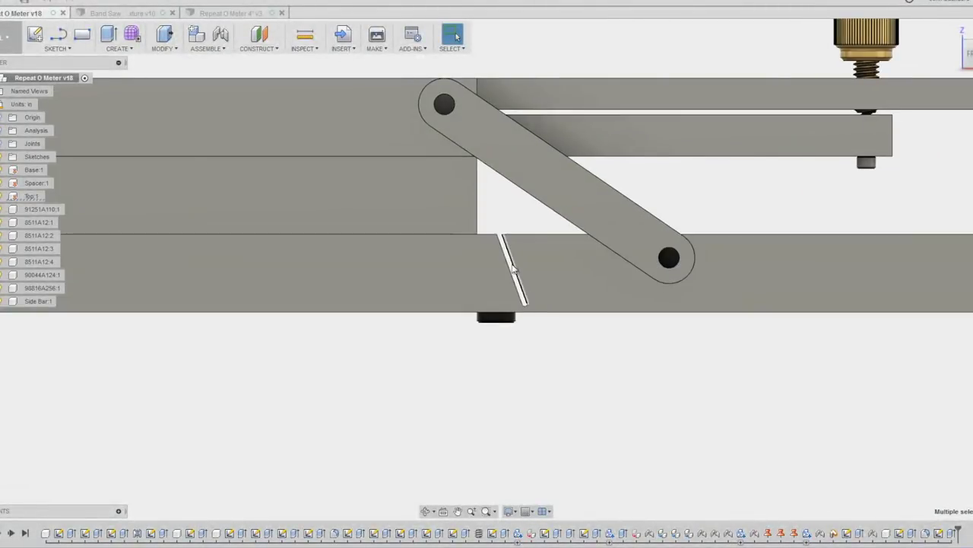
scroll(504, 262, down, 3)
scroll(504, 263, down, 2)
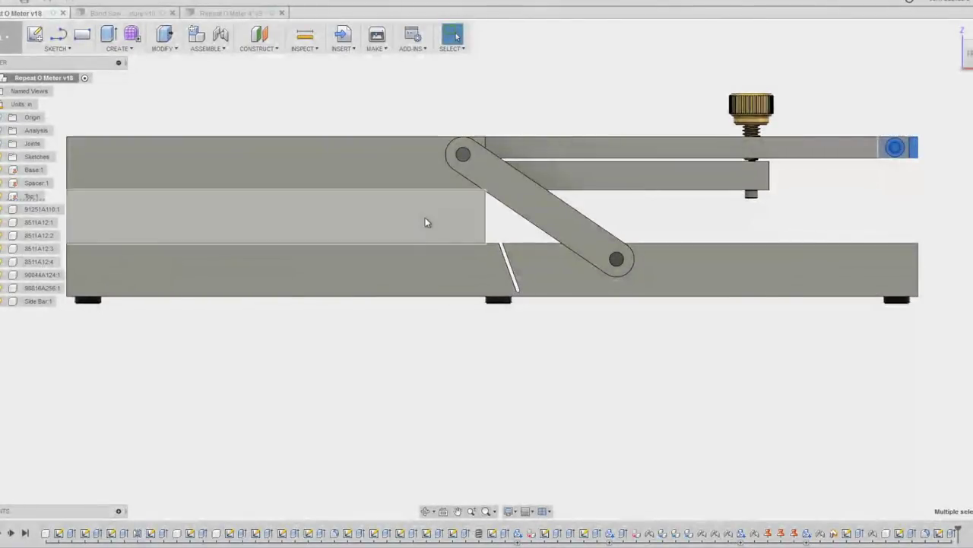
click(245, 99)
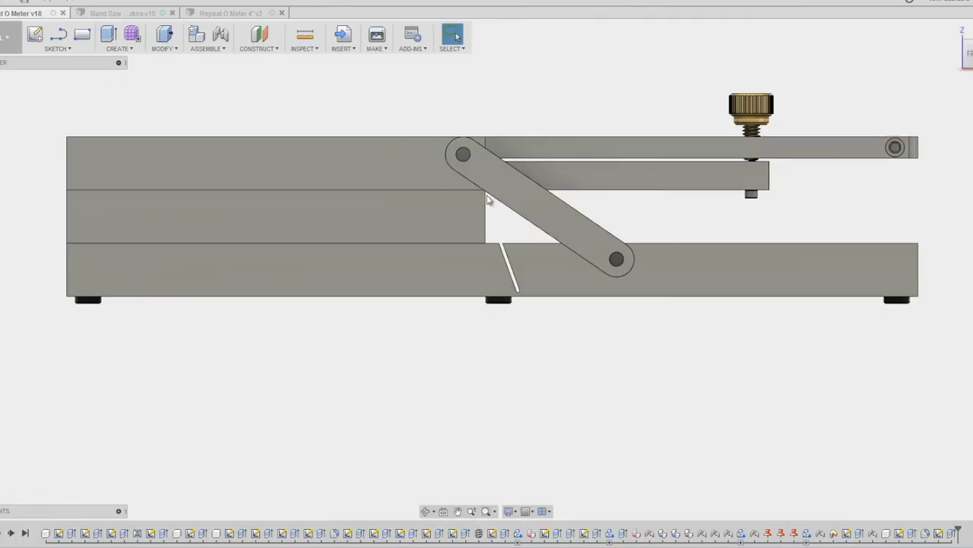
key(ctrl+Tab)
shift+middle_drag(406, 202, 486, 177)
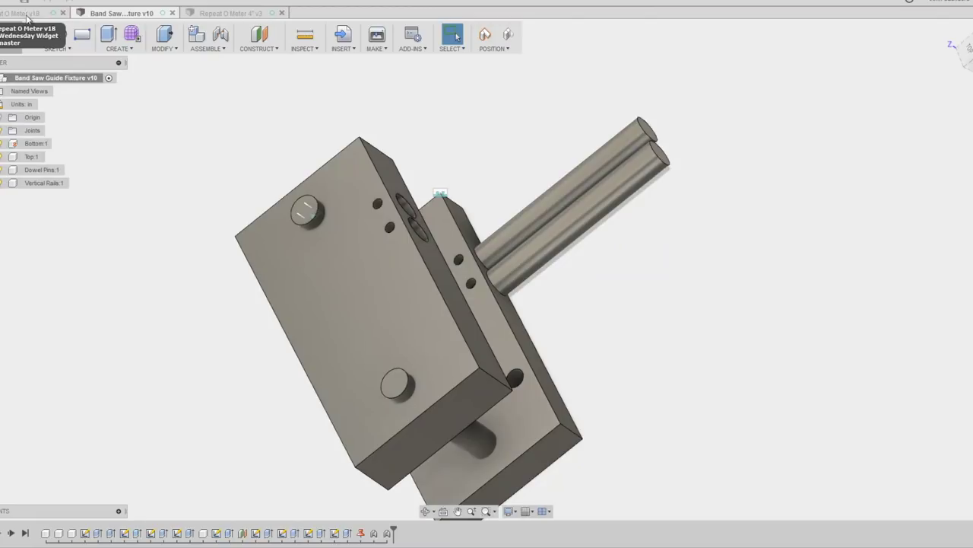
click(28, 13)
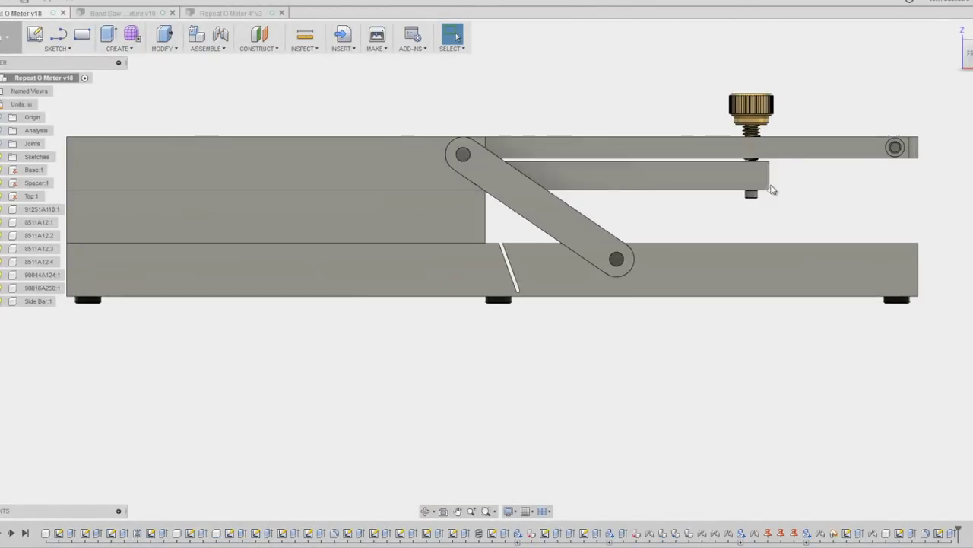
click(493, 164)
shift+middle_drag(492, 163, 700, 165)
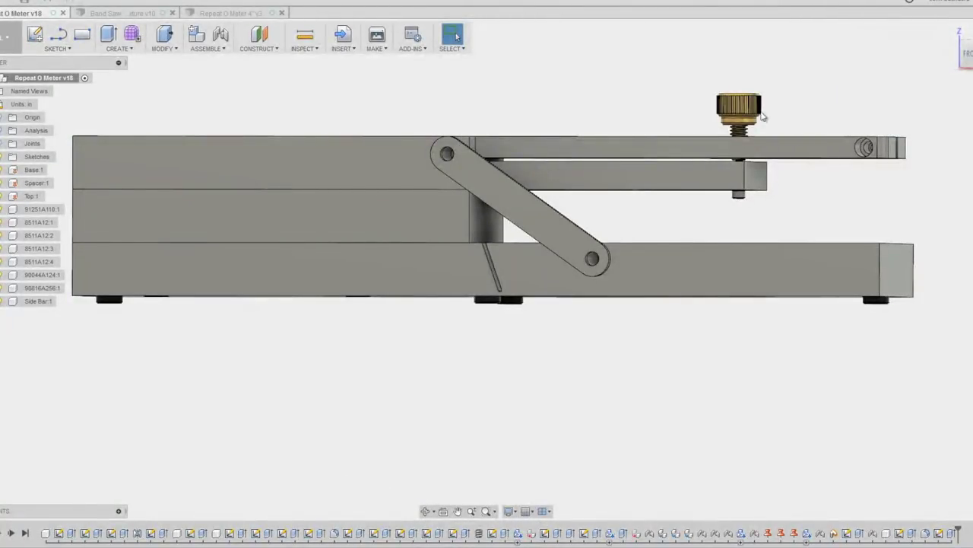
Nudge the knurled thumb screw slightly down and inspect the small block's end face.
scroll(712, 157, up, 3)
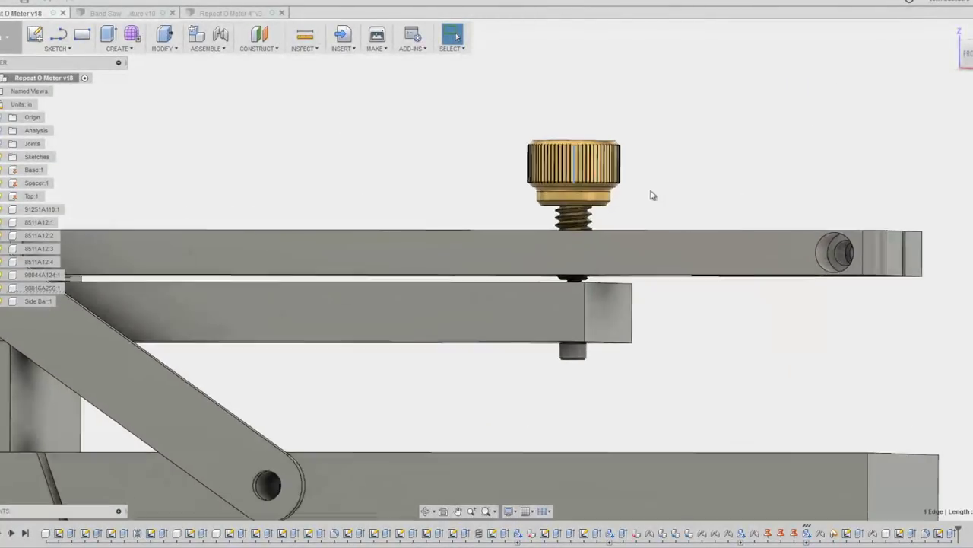
click(591, 172)
drag(592, 172, 605, 230)
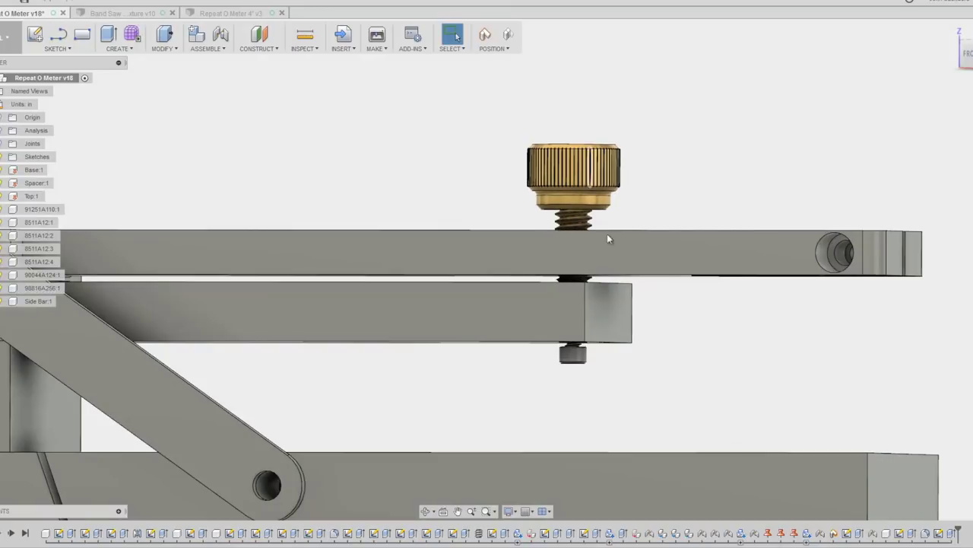
shift+middle_drag(638, 342, 582, 312)
click(649, 328)
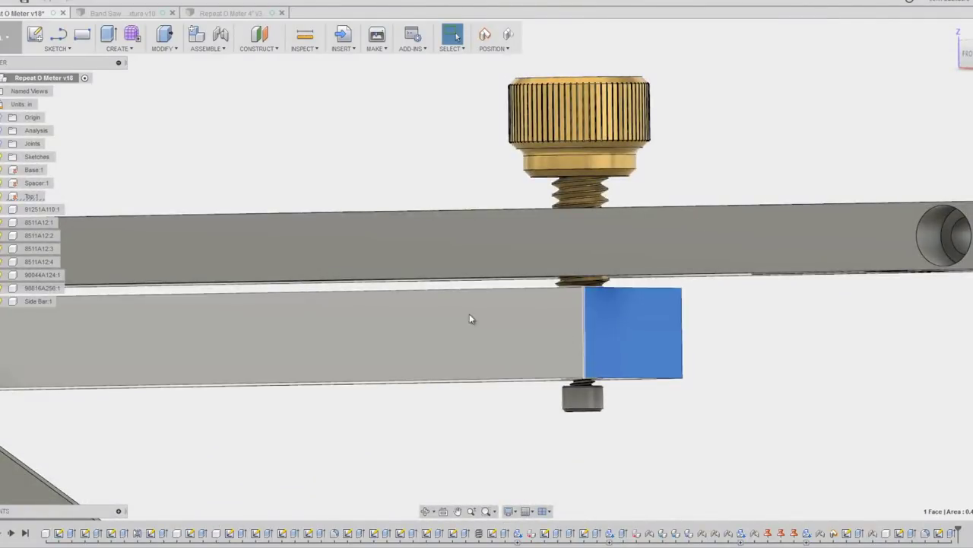
scroll(518, 308, down, 3)
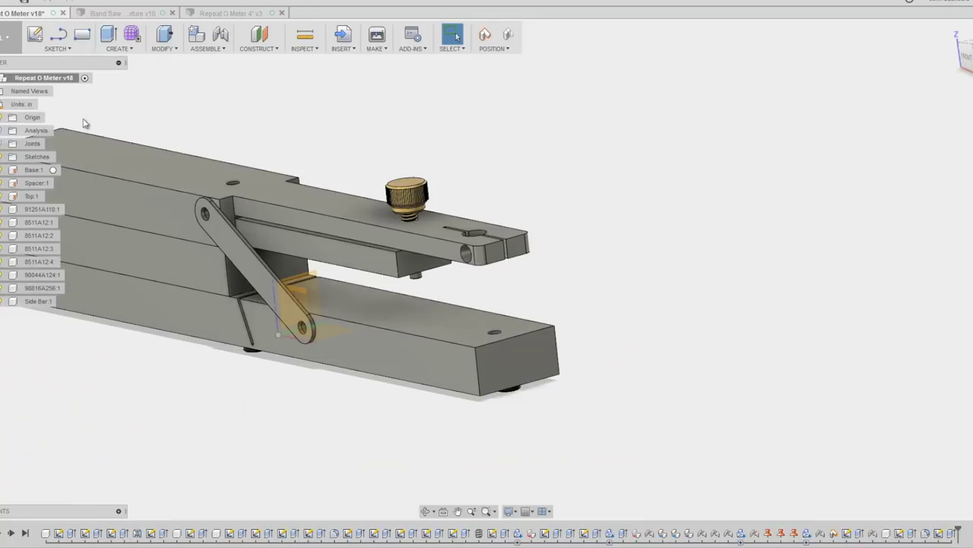
scroll(350, 147, up, 2)
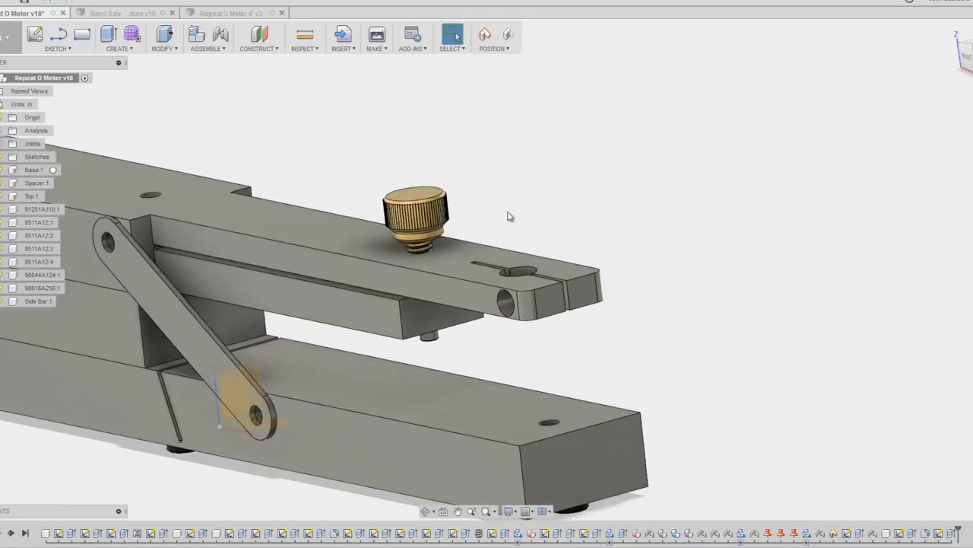
click(3, 130)
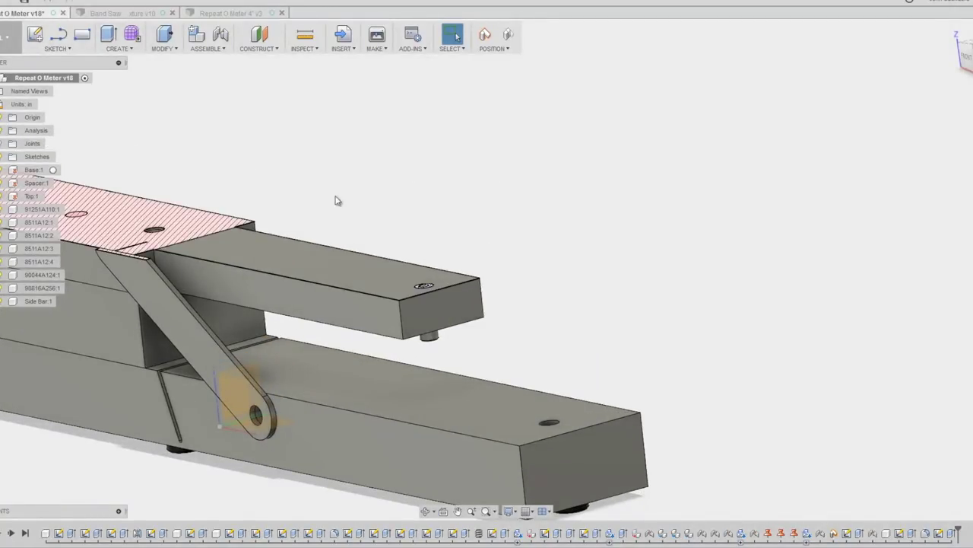
scroll(417, 285, up, 2)
scroll(419, 287, up, 3)
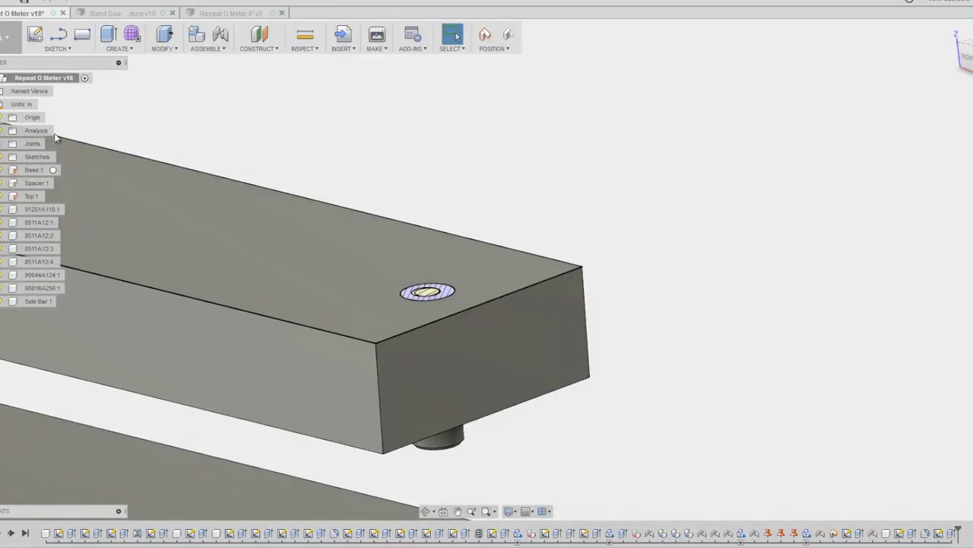
click(3, 130)
scroll(339, 164, down, 2)
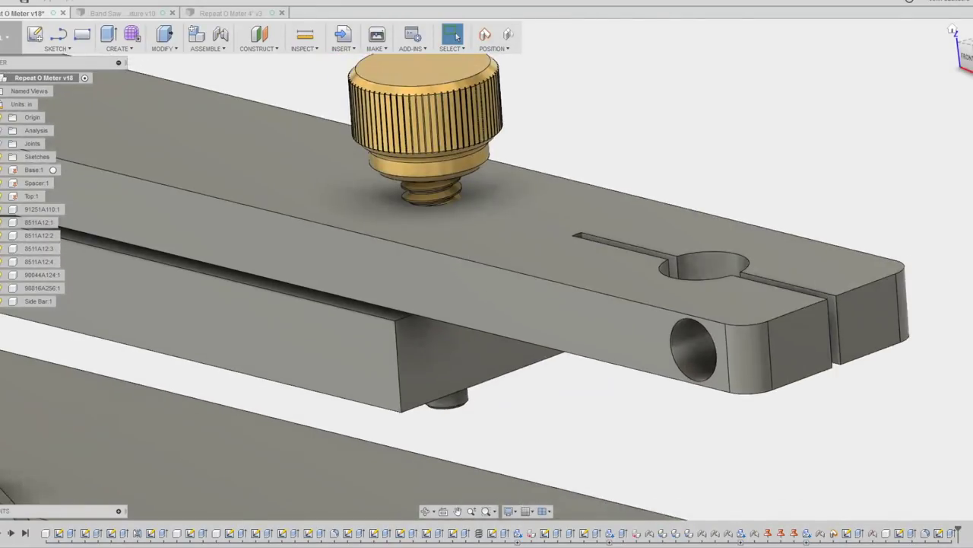
click(966, 63)
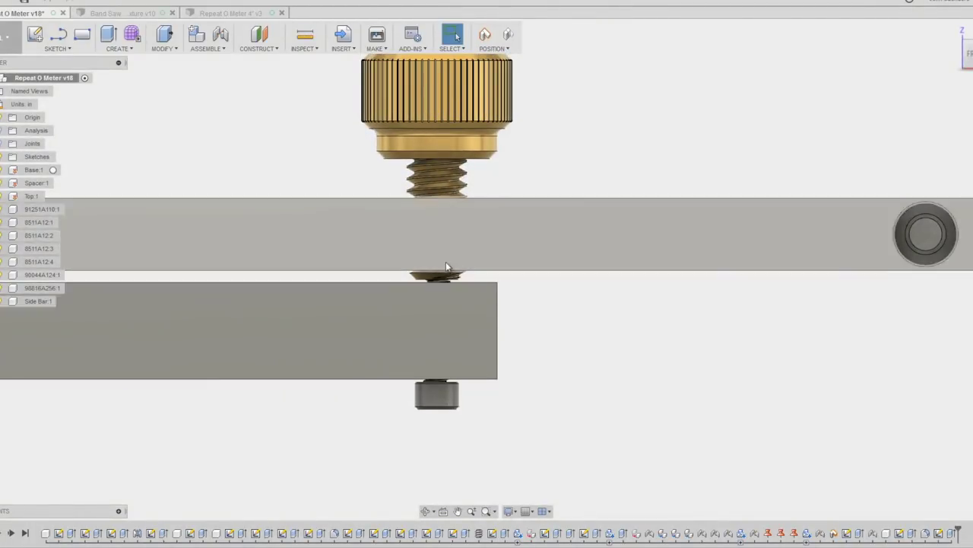
shift+middle_drag(446, 261, 477, 154)
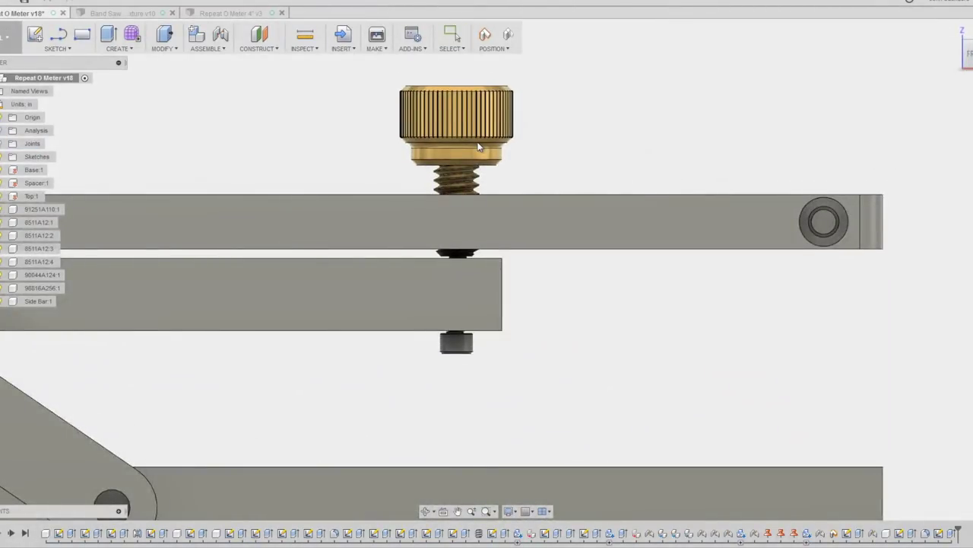
key(Escape)
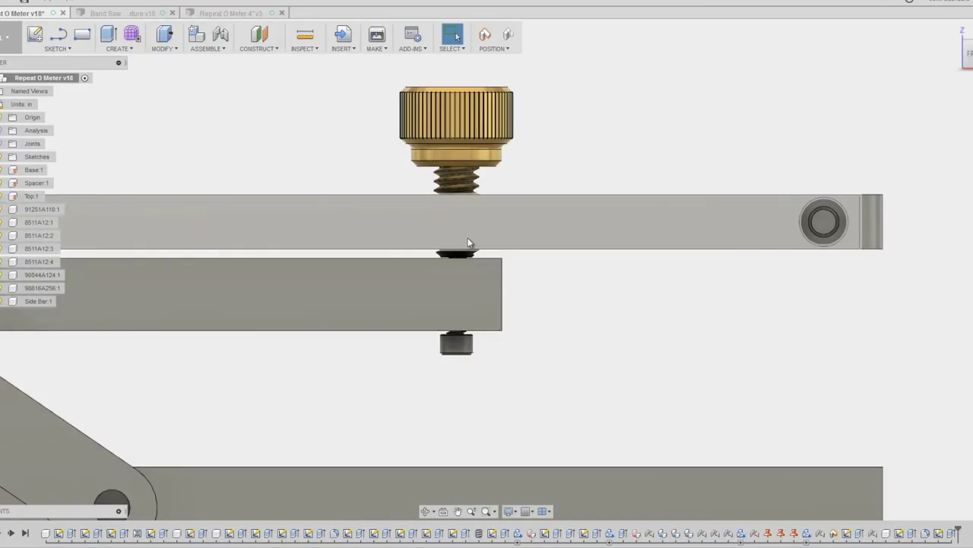
scroll(467, 238, down, 6)
middle_drag(365, 224, 447, 223)
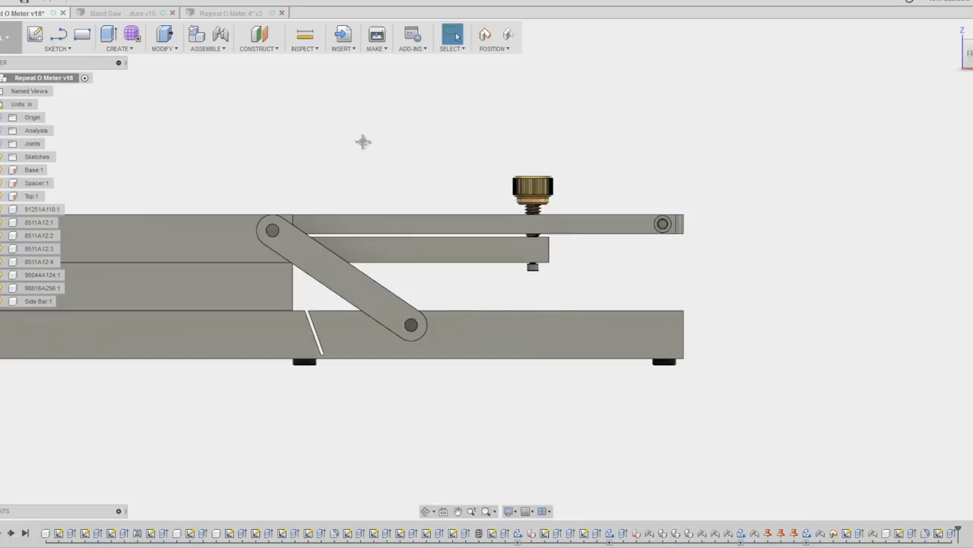
scroll(543, 182, down, 2)
shift+middle_drag(543, 182, 543, 162)
scroll(541, 163, up, 1)
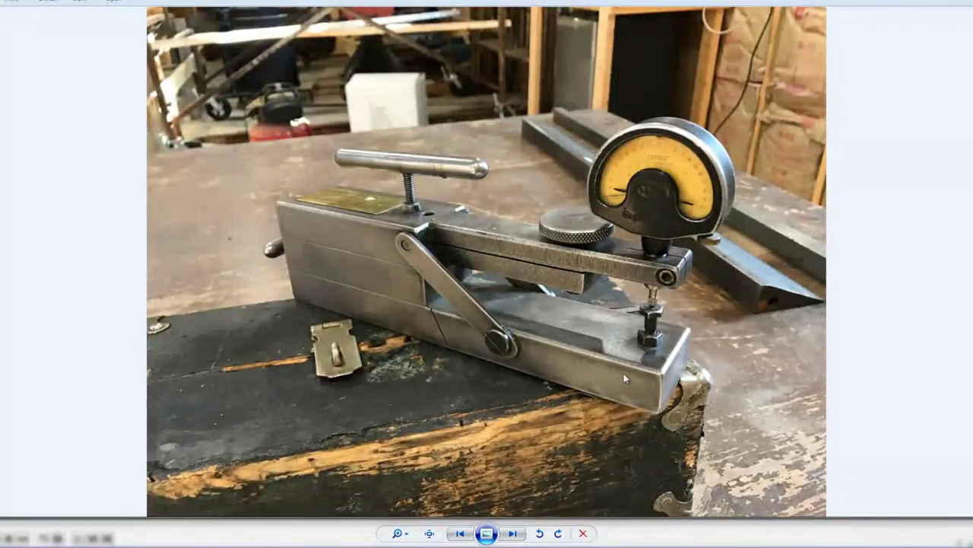
Advance to the next photo of the original gauge with its dial indicator.
key(Right)
key(Right)
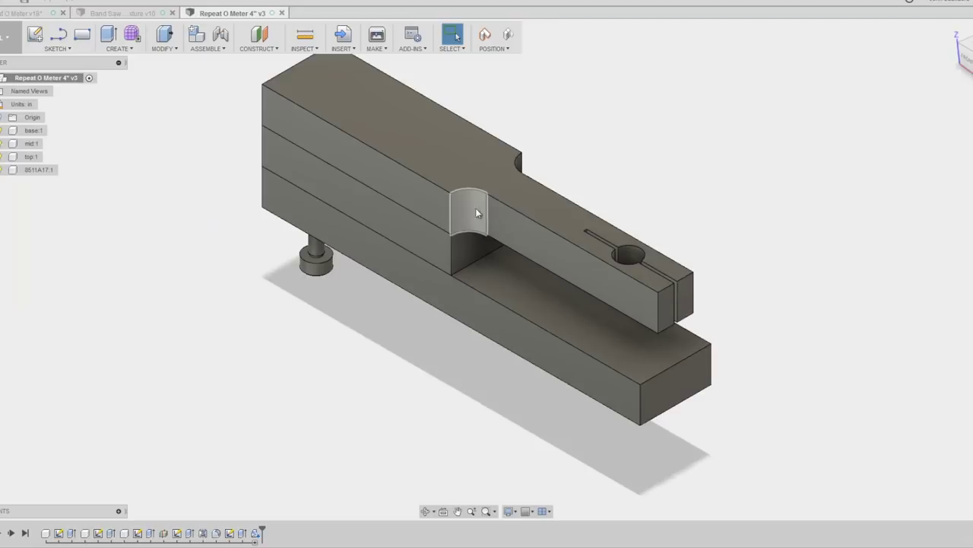
Orbit the 4" v3 model toward a front view, then bring the Chrome YouTube window forward.
shift+middle_drag(482, 211, 524, 135)
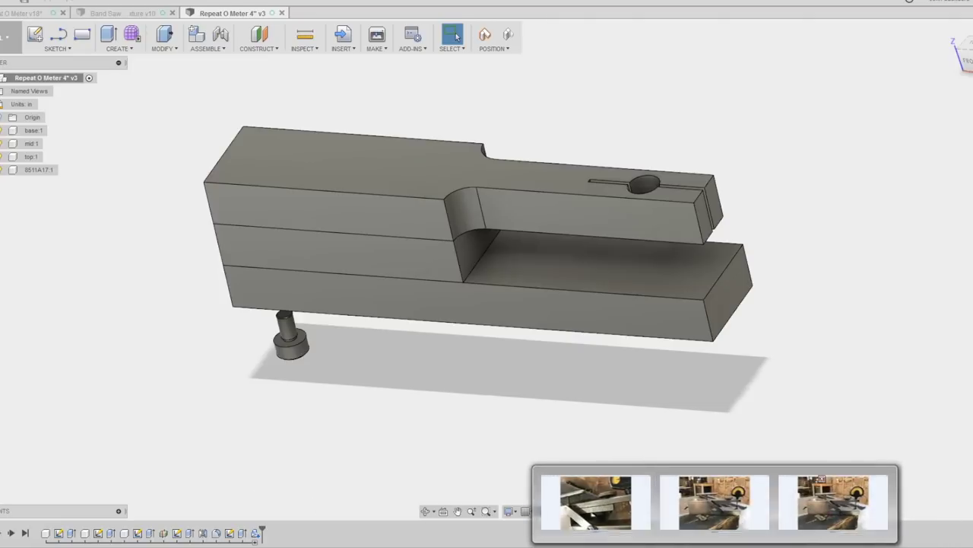
click(210, 494)
Jump the Surface Plate Calibration and Conditioning video to 17:32.
click(379, 304)
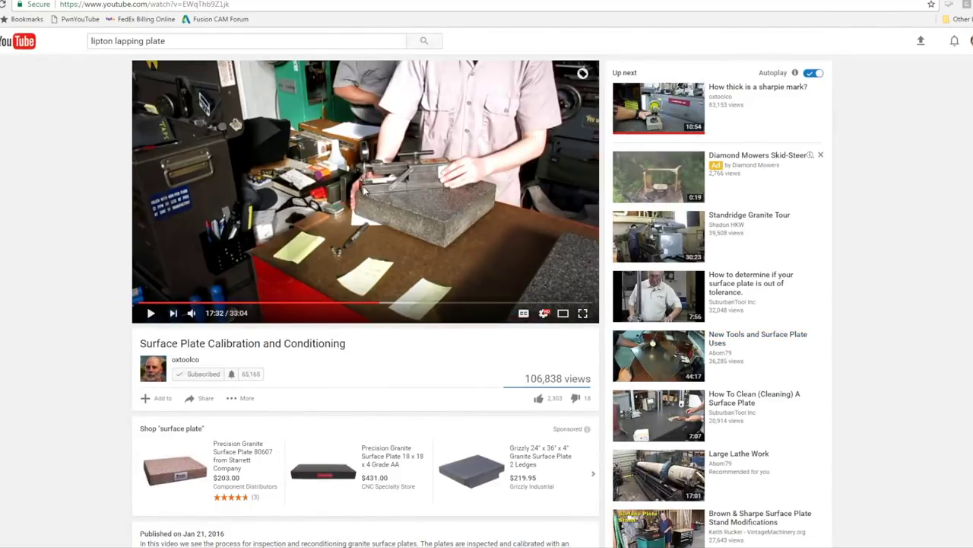